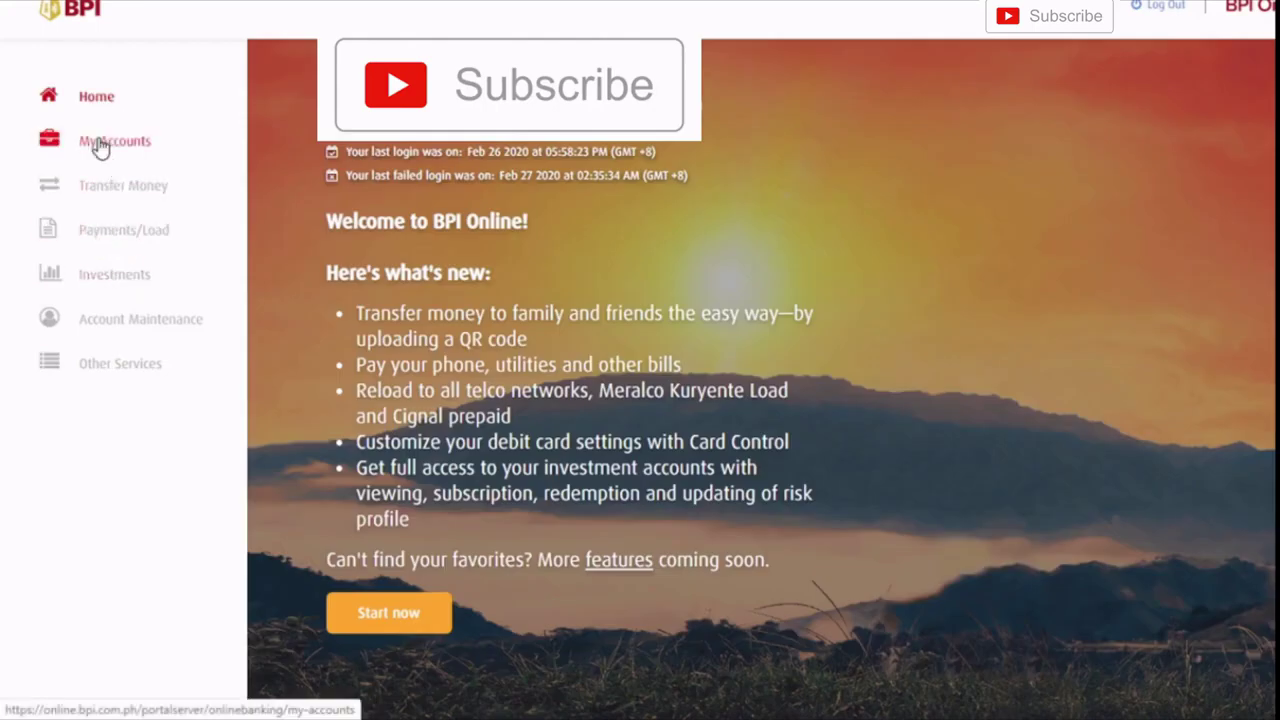
Go from Other Services to the Manage Recipients page listing the four enrolled billers
click(127, 366)
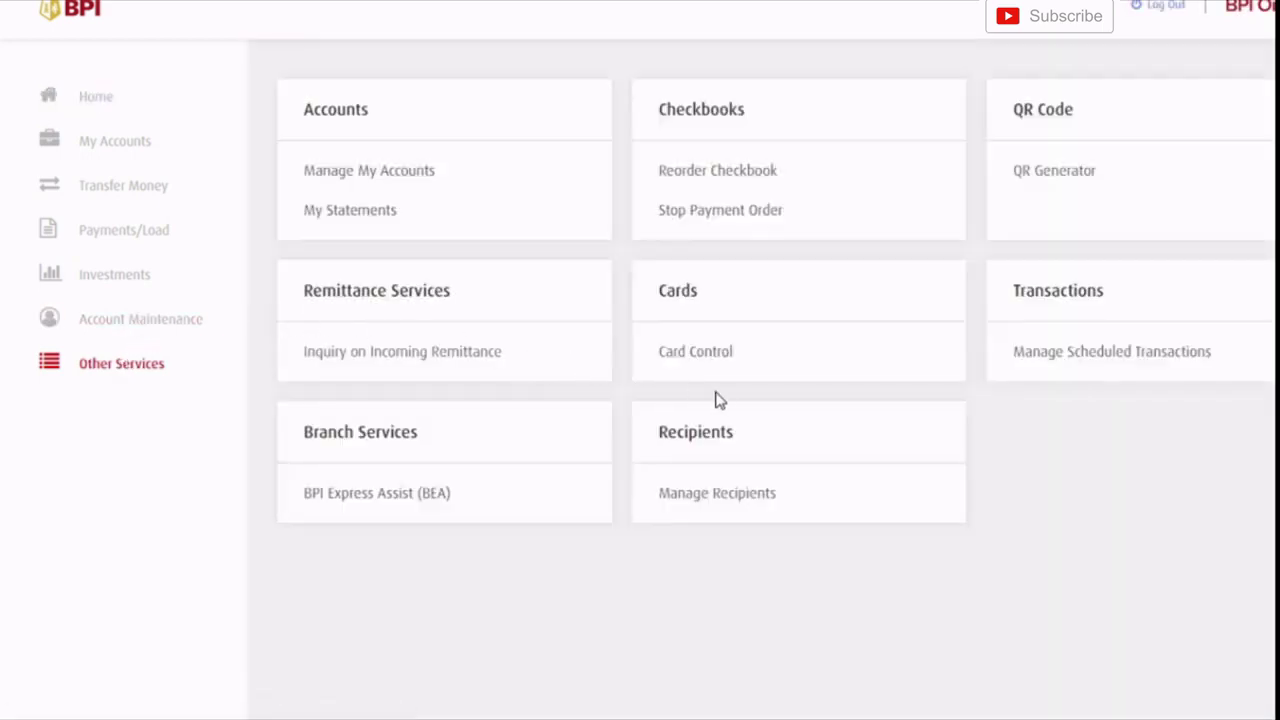
drag(754, 440, 653, 438)
click(180, 372)
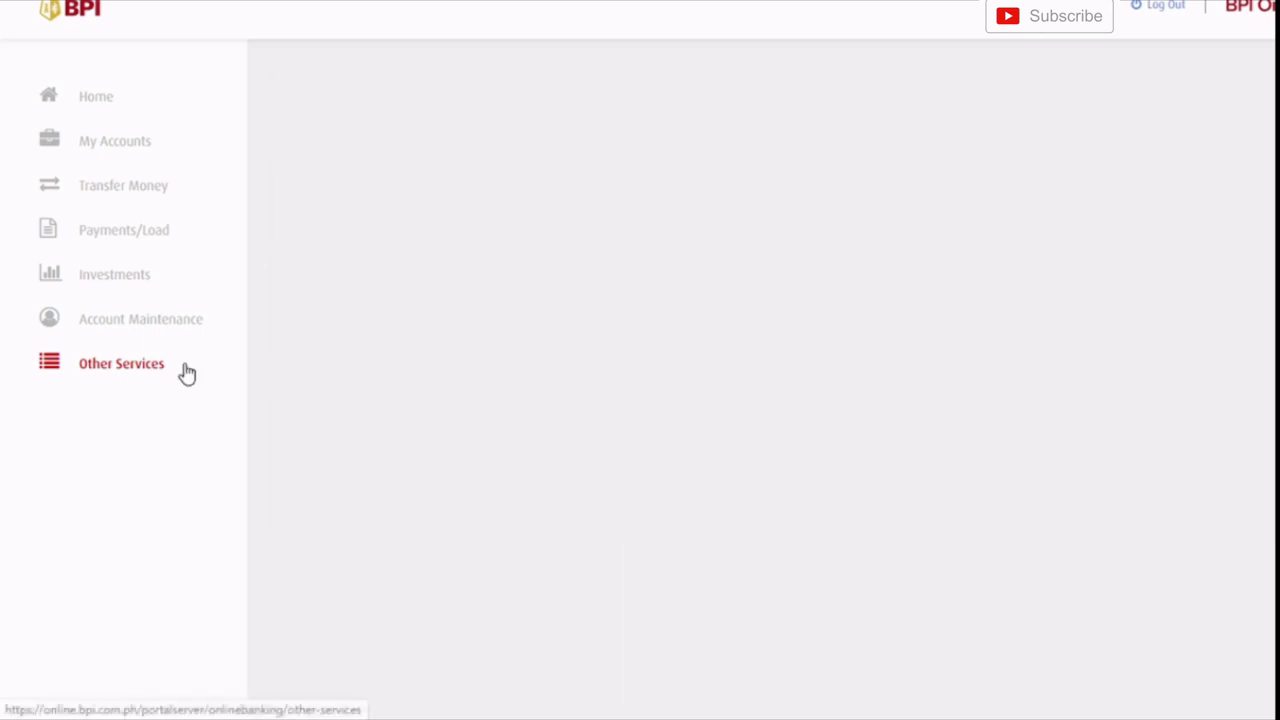
drag(166, 374, 86, 358)
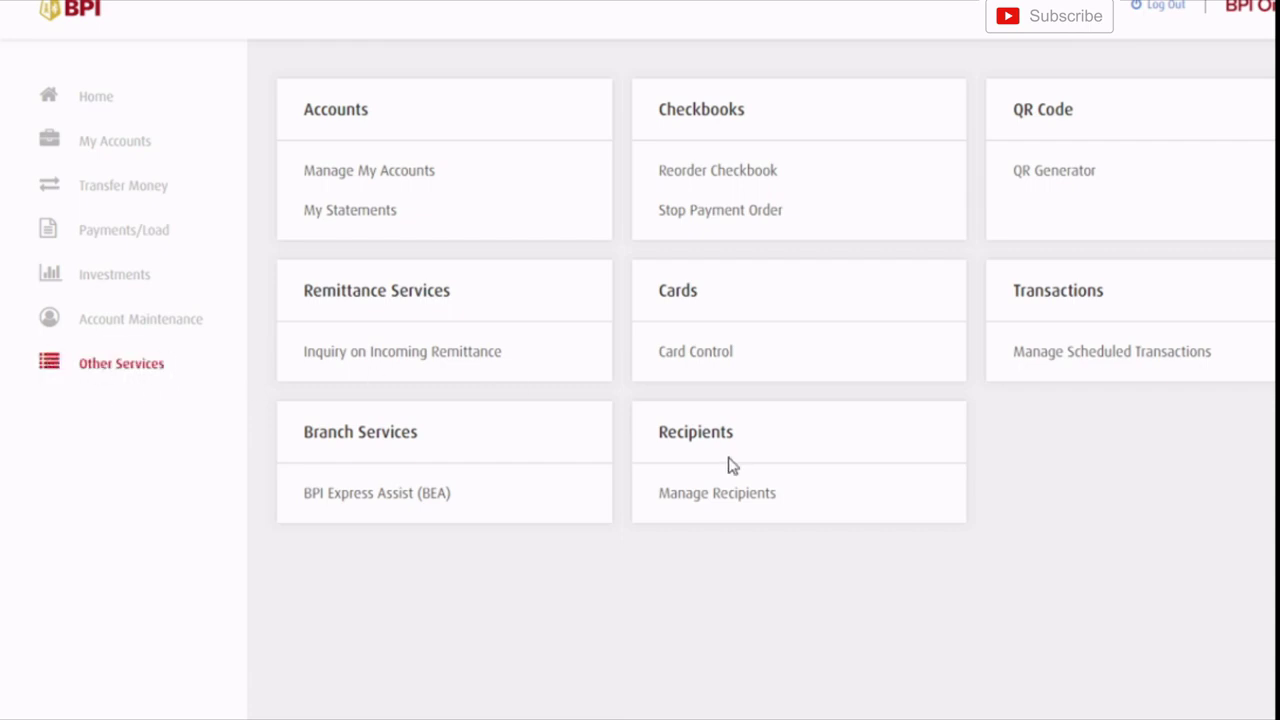
drag(742, 445, 657, 432)
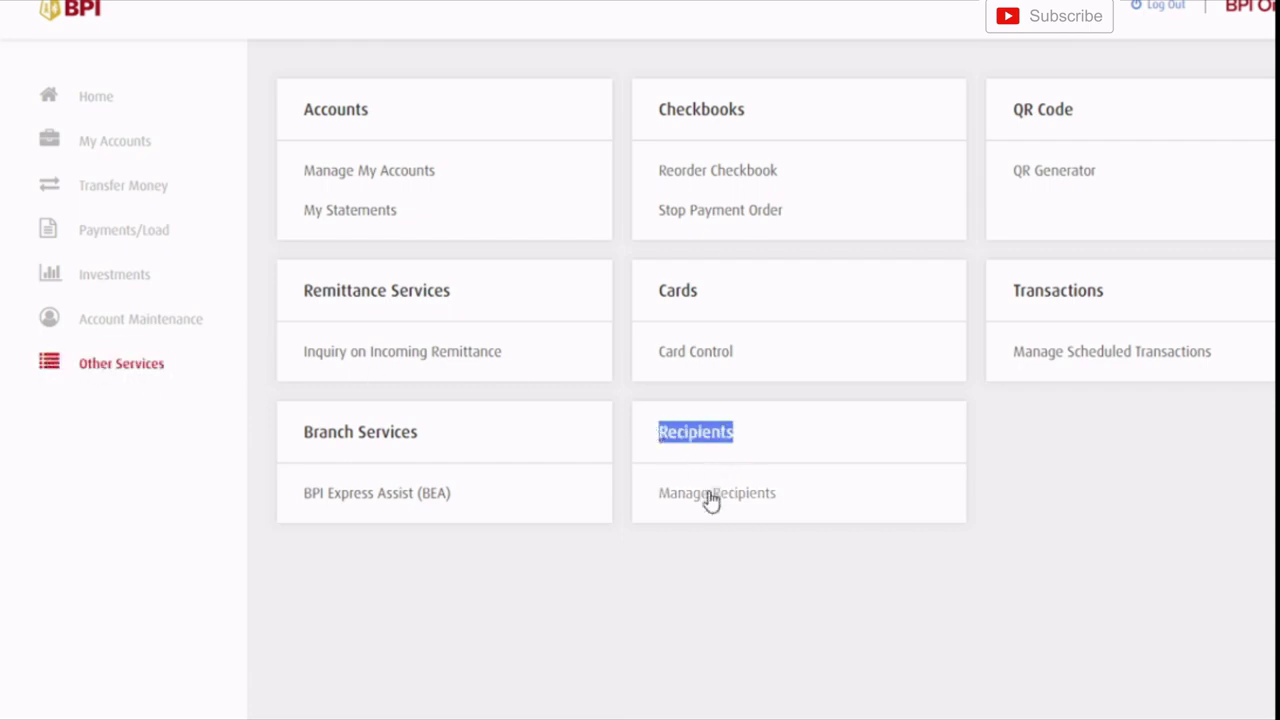
click(800, 458)
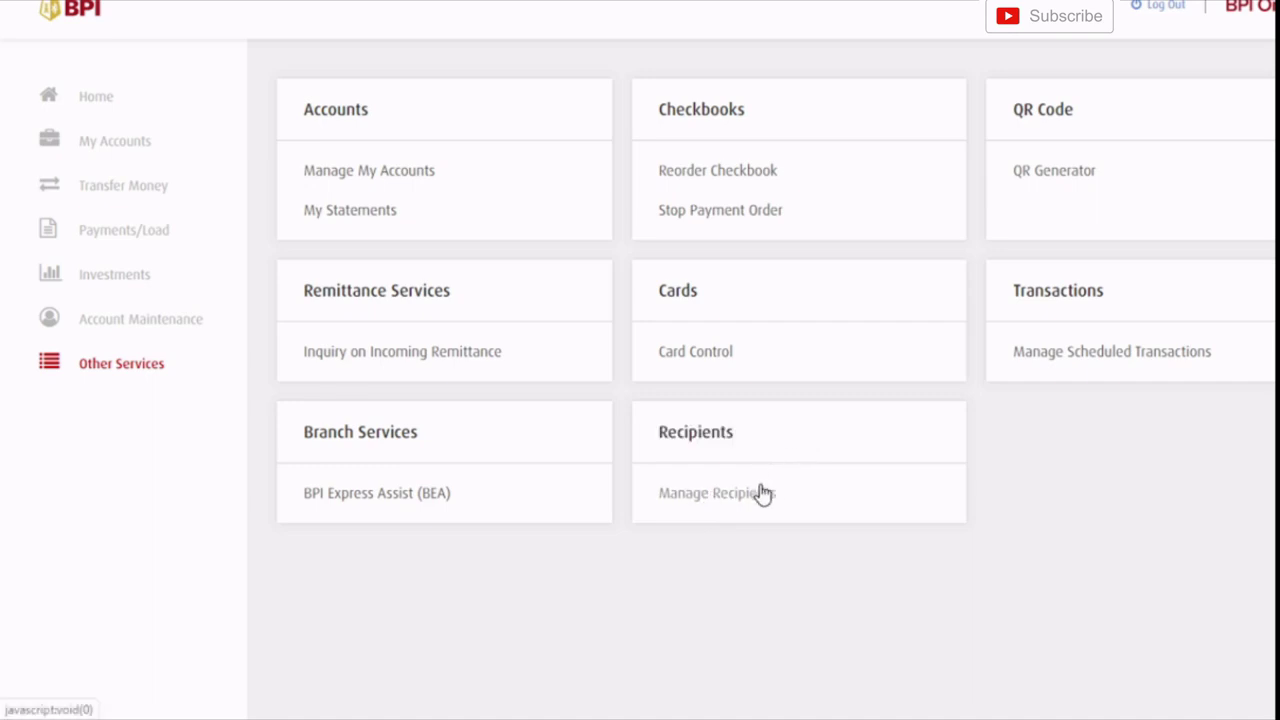
click(760, 493)
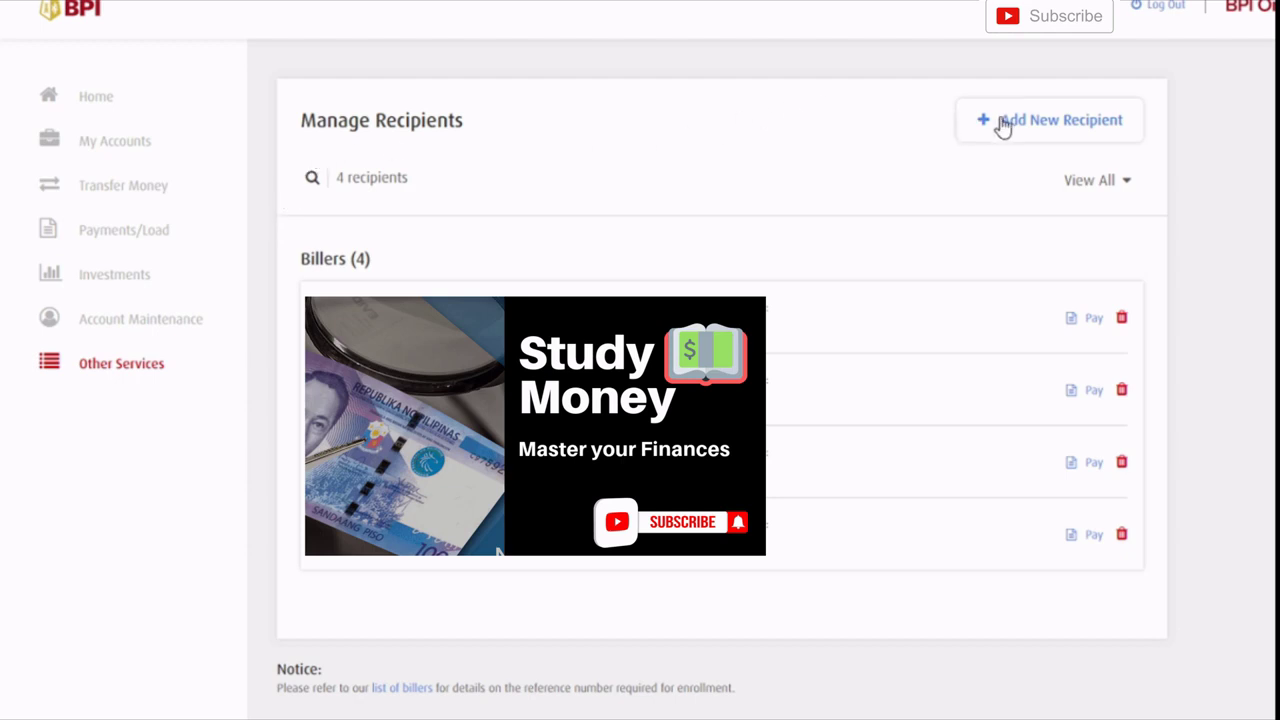
Begin a new recipient enrollment with Billers as the recipient type
click(1038, 128)
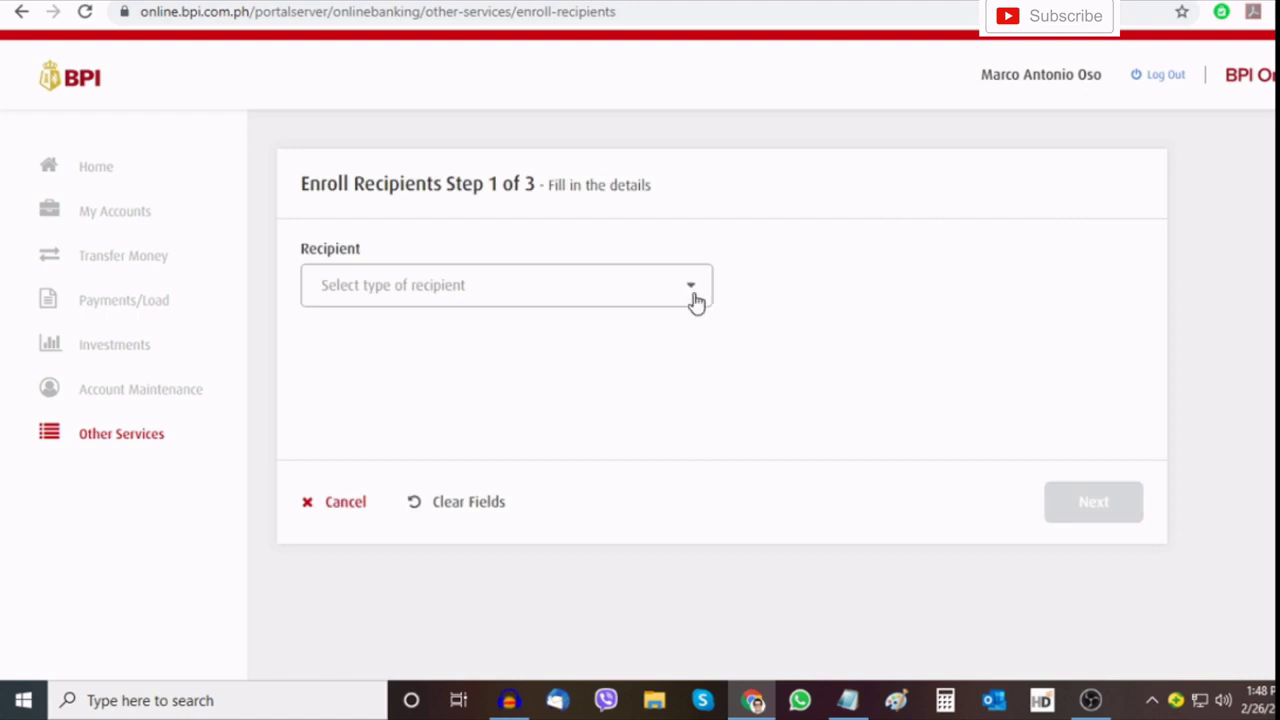
click(694, 293)
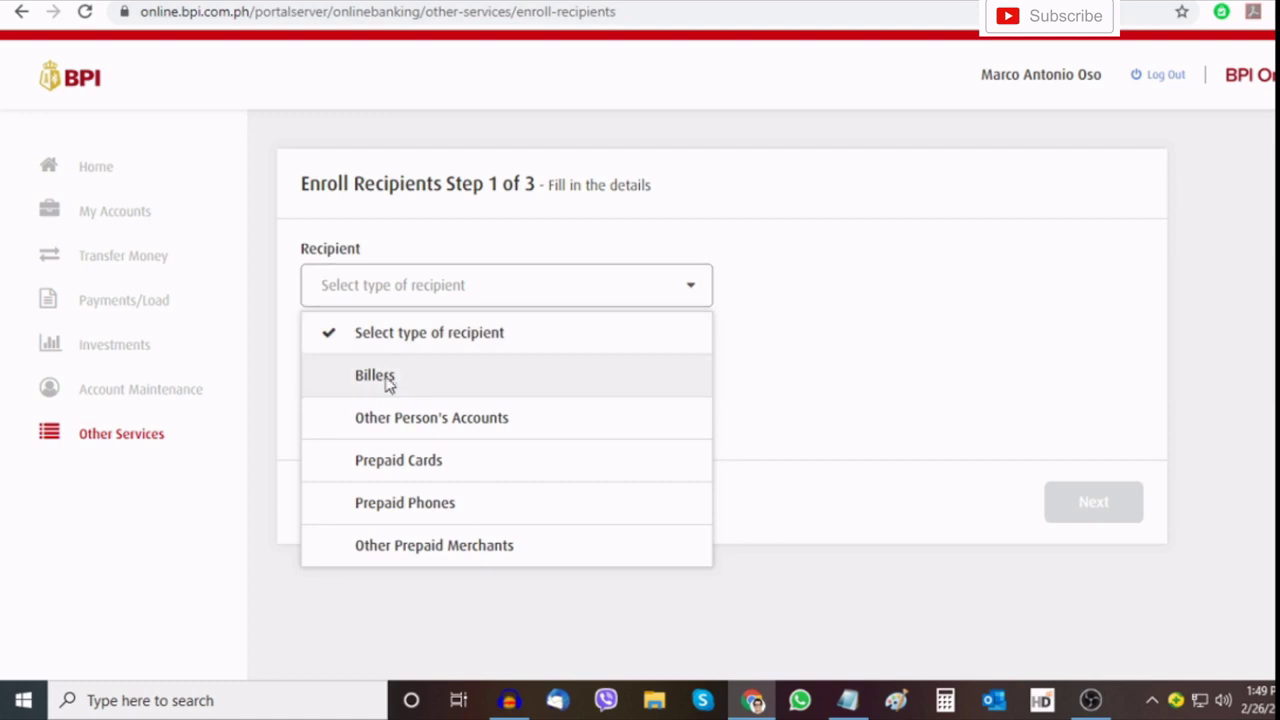
click(386, 380)
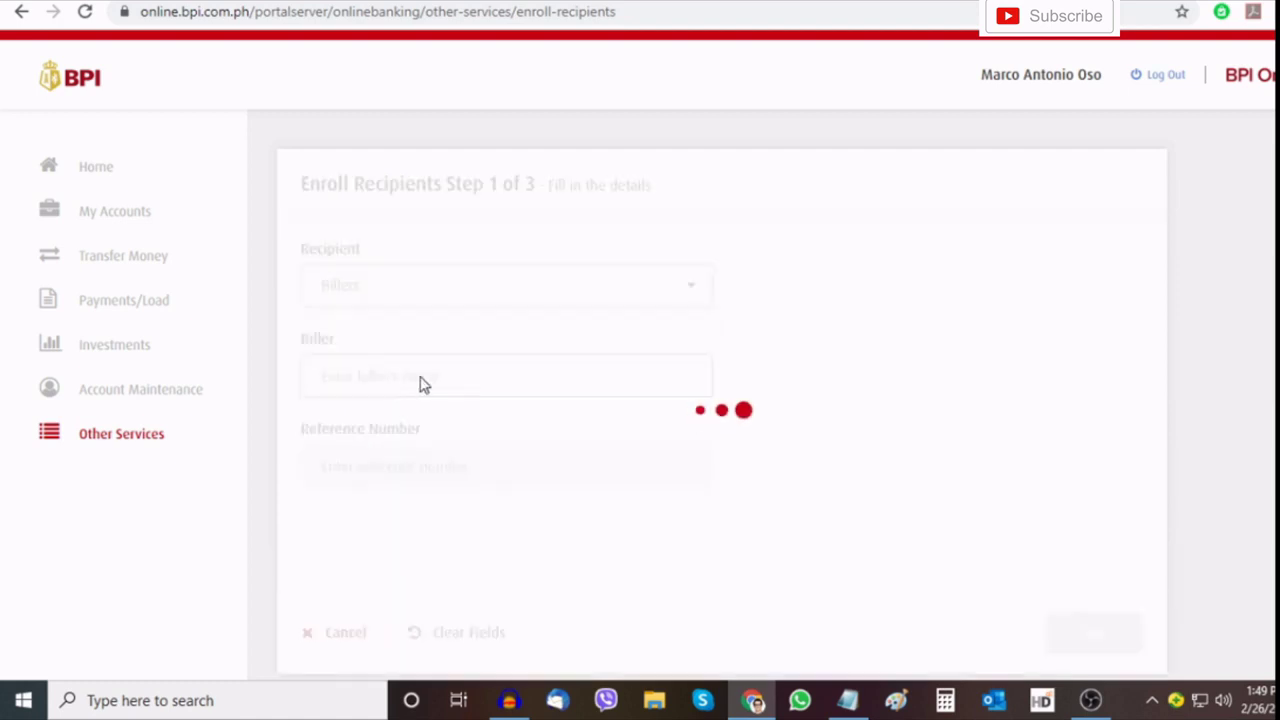
Search 'BEC MC' and select BPI EXPRESS CARD CORP (BEC MC) as the biller
click(493, 384)
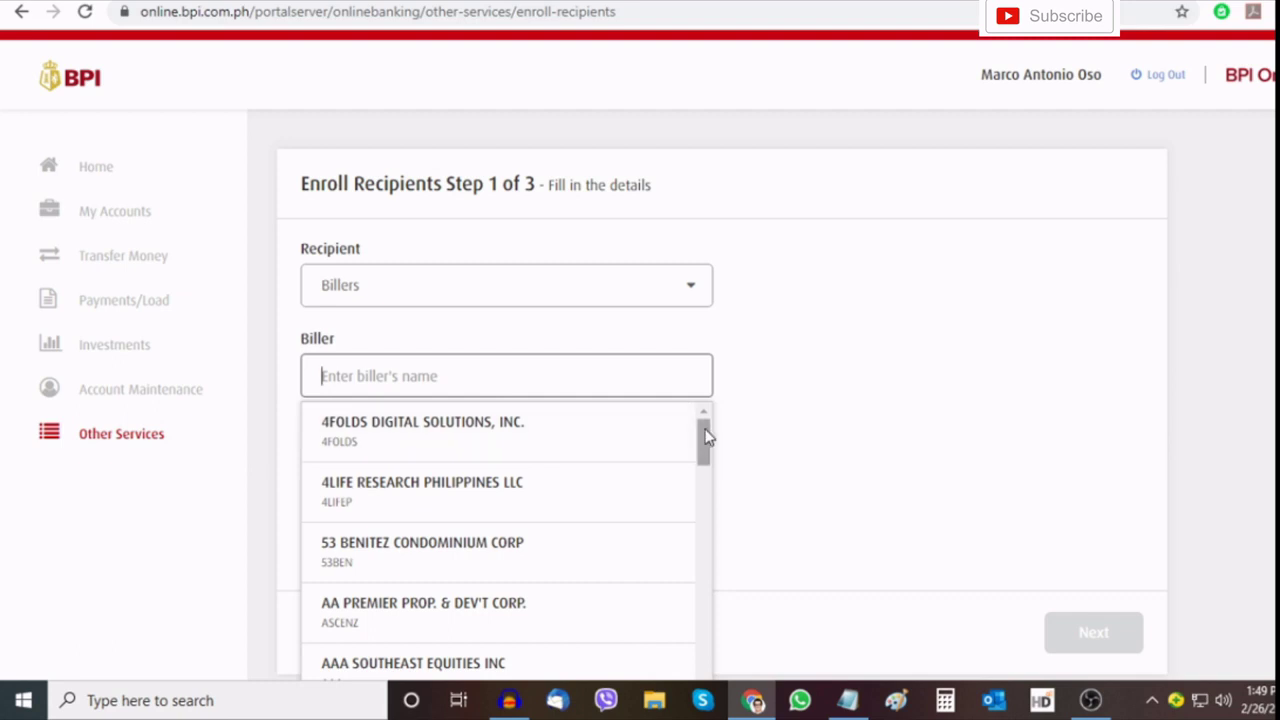
drag(706, 436, 699, 512)
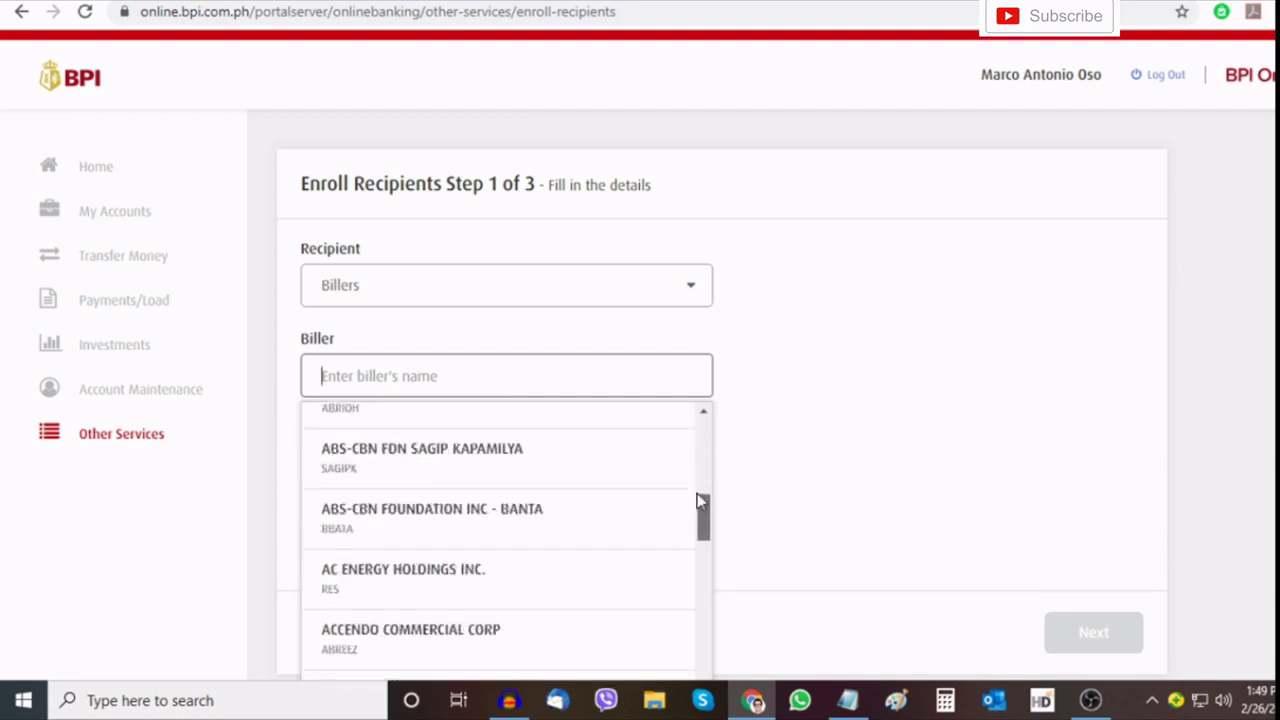
drag(699, 512, 711, 401)
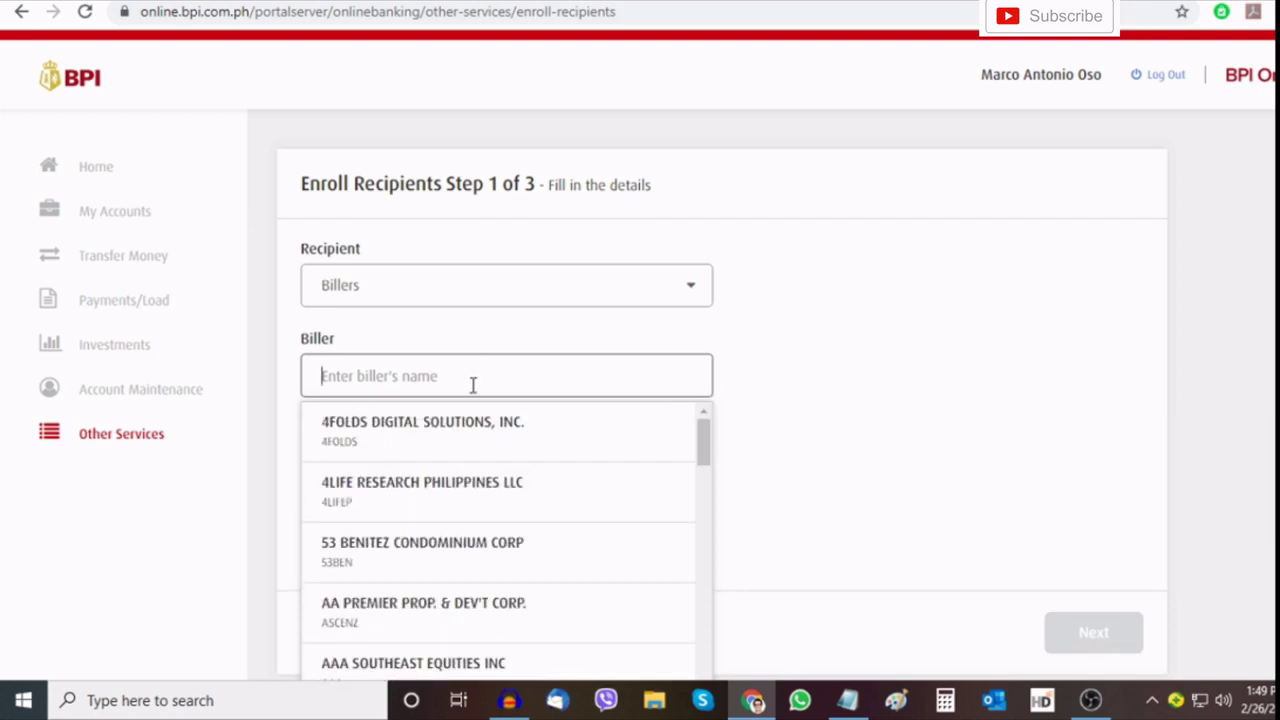
text(BEC)
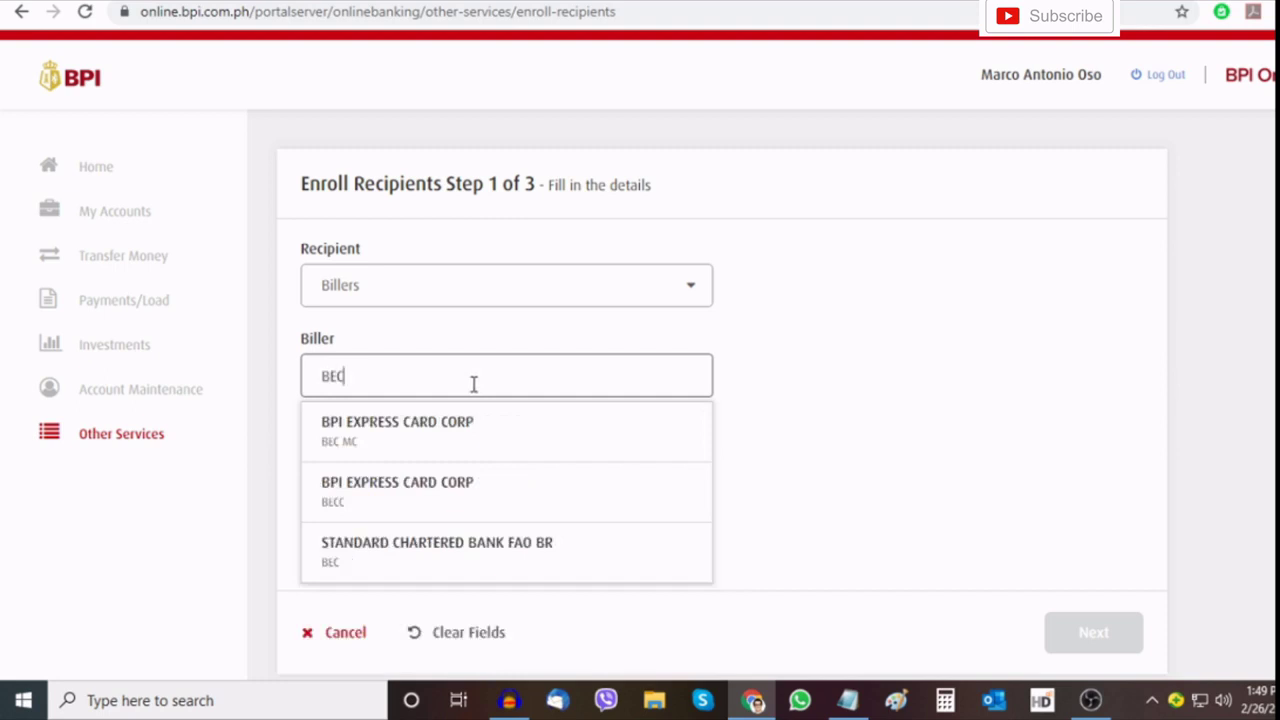
text( MC)
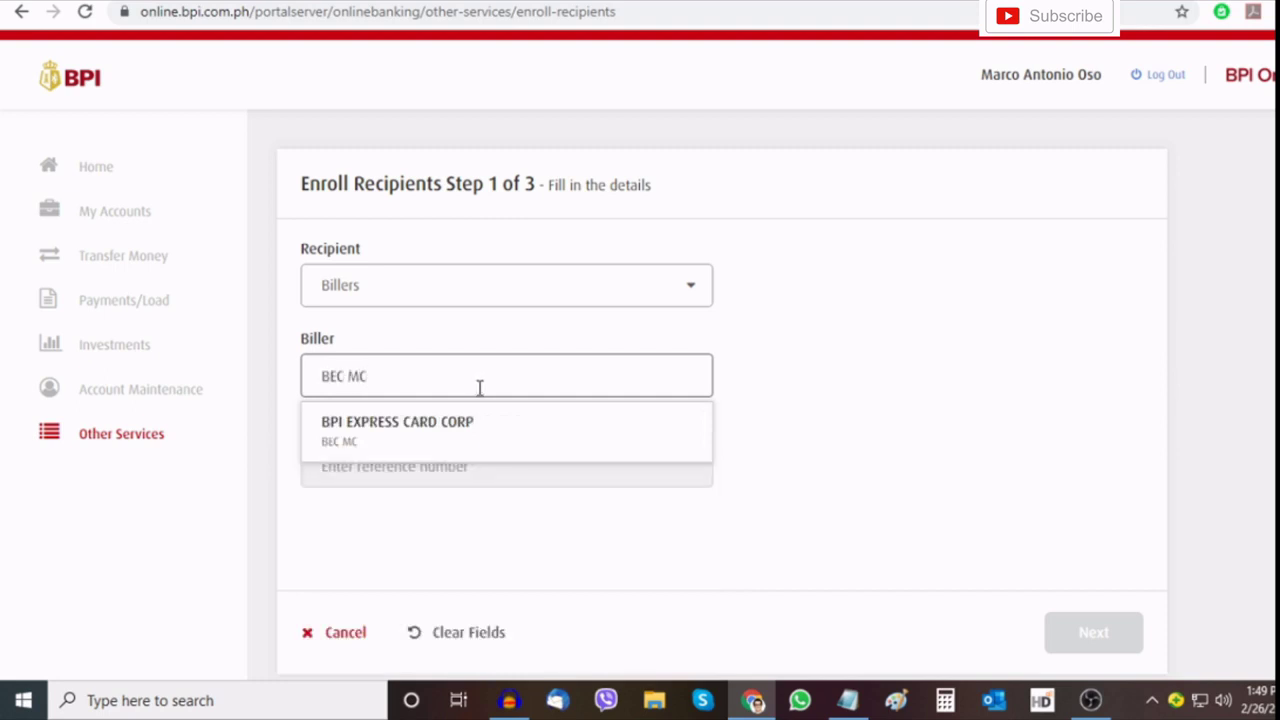
click(403, 452)
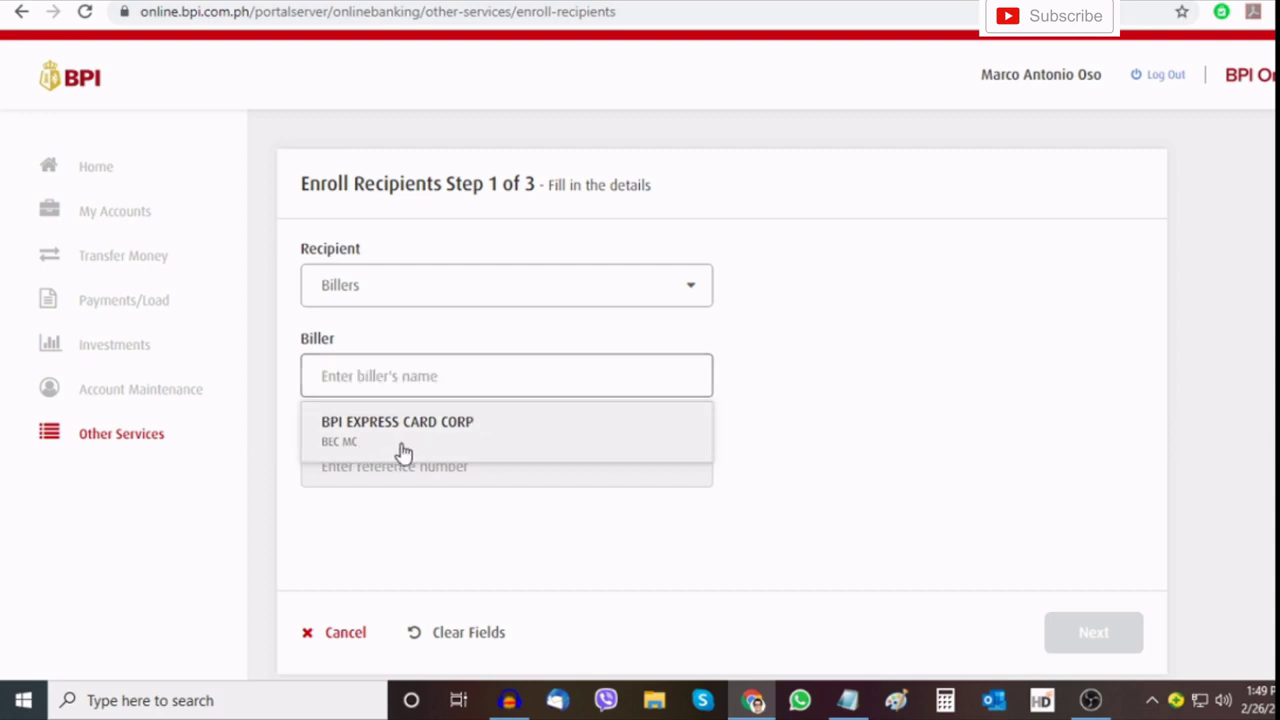
Paste the card's reference number into the Reference Number field
click(490, 466)
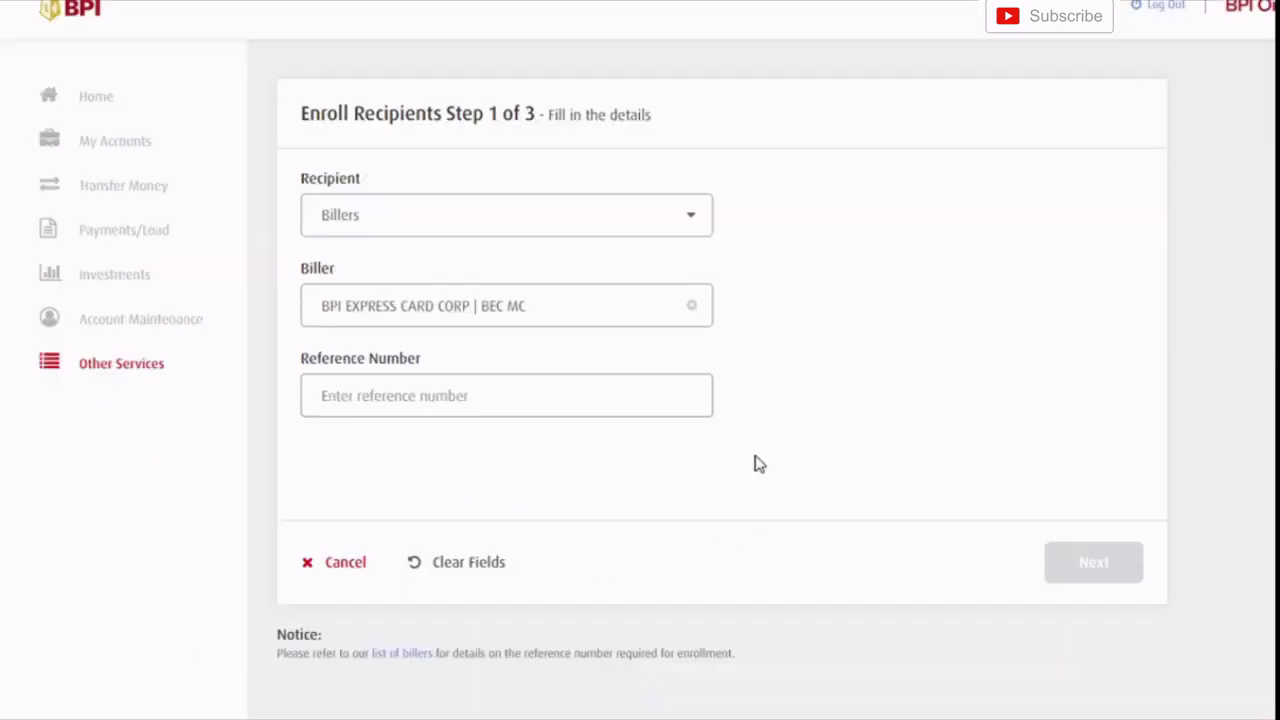
click(558, 398)
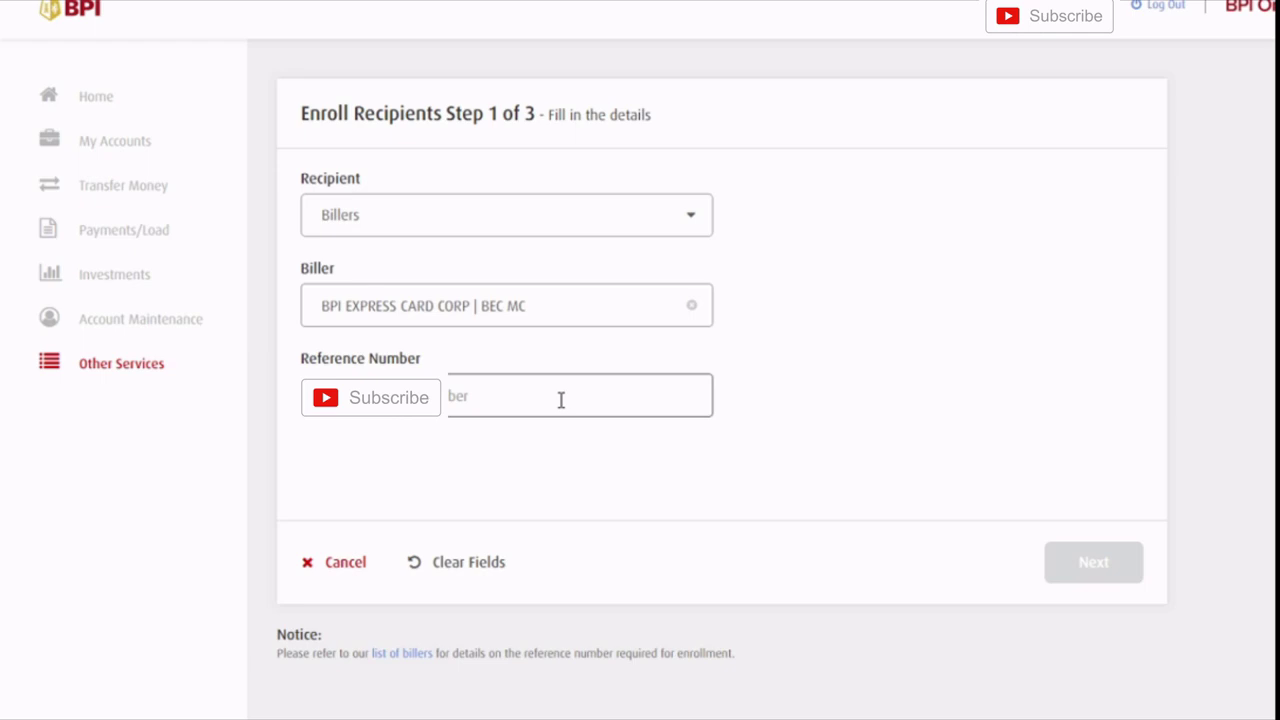
key(ctrl+v)
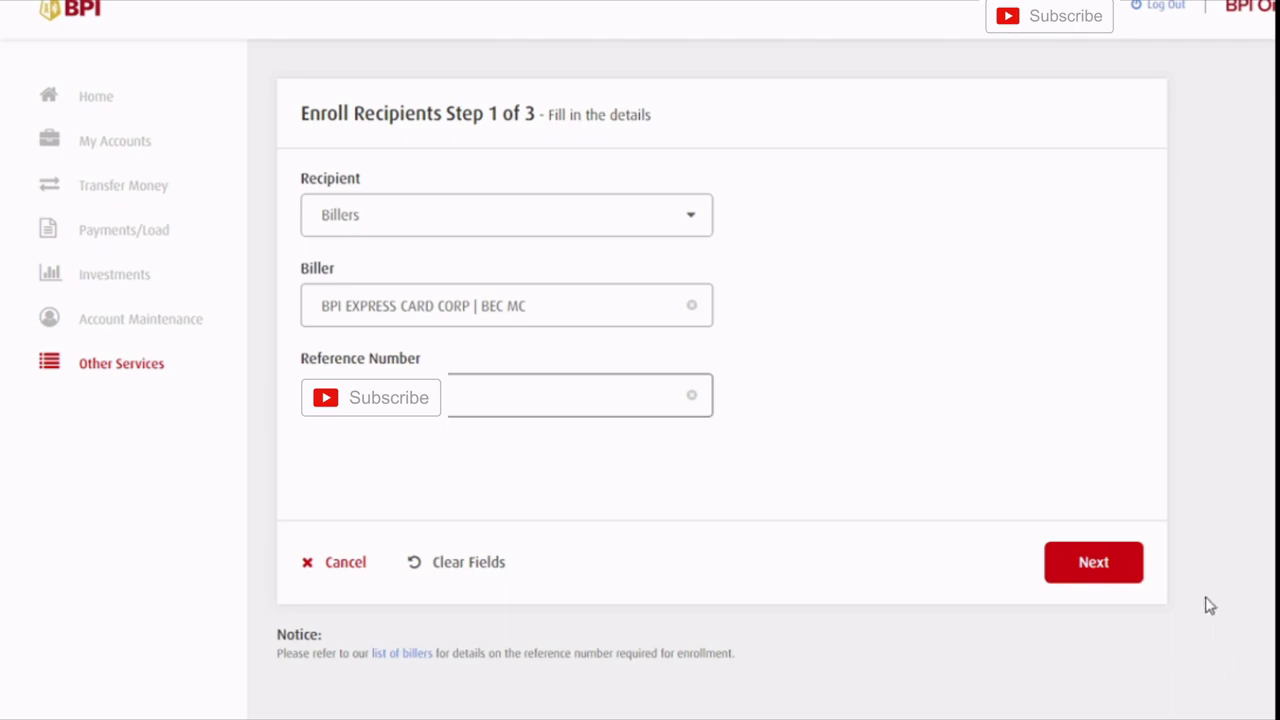
Review and confirm the BEC MC biller details, then enter the 6-digit one-time PIN
click(1078, 575)
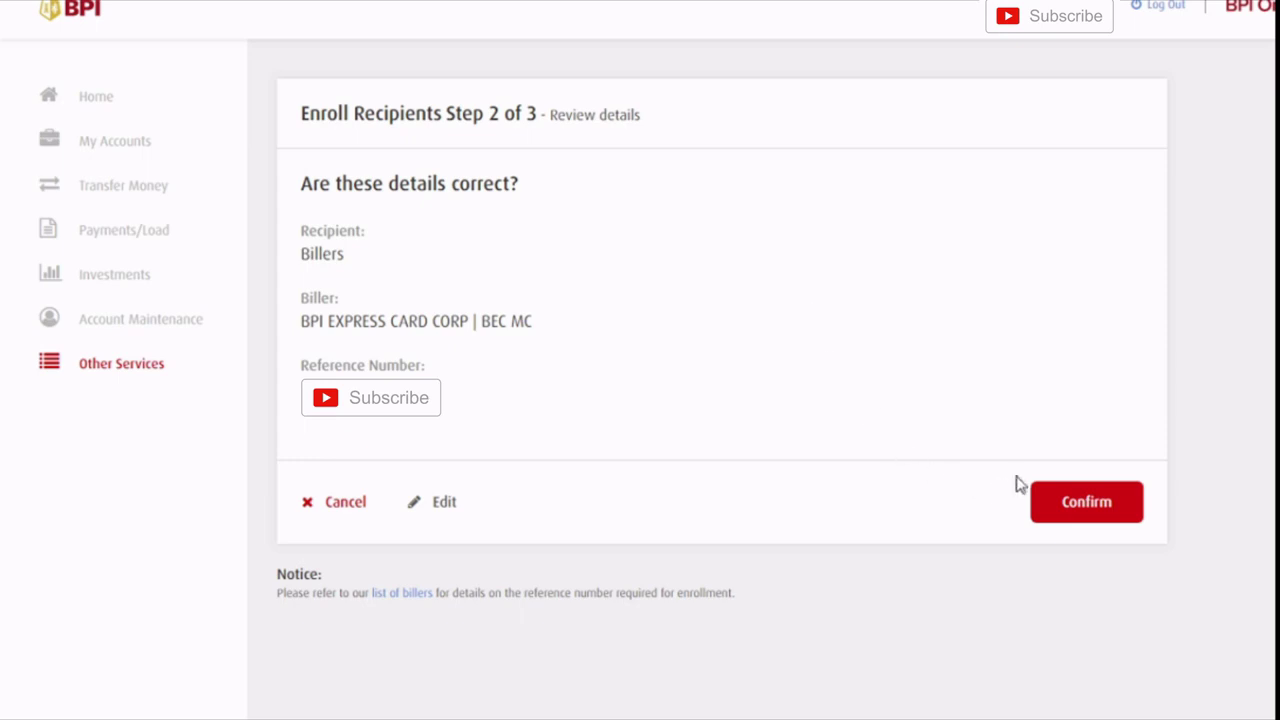
click(1078, 508)
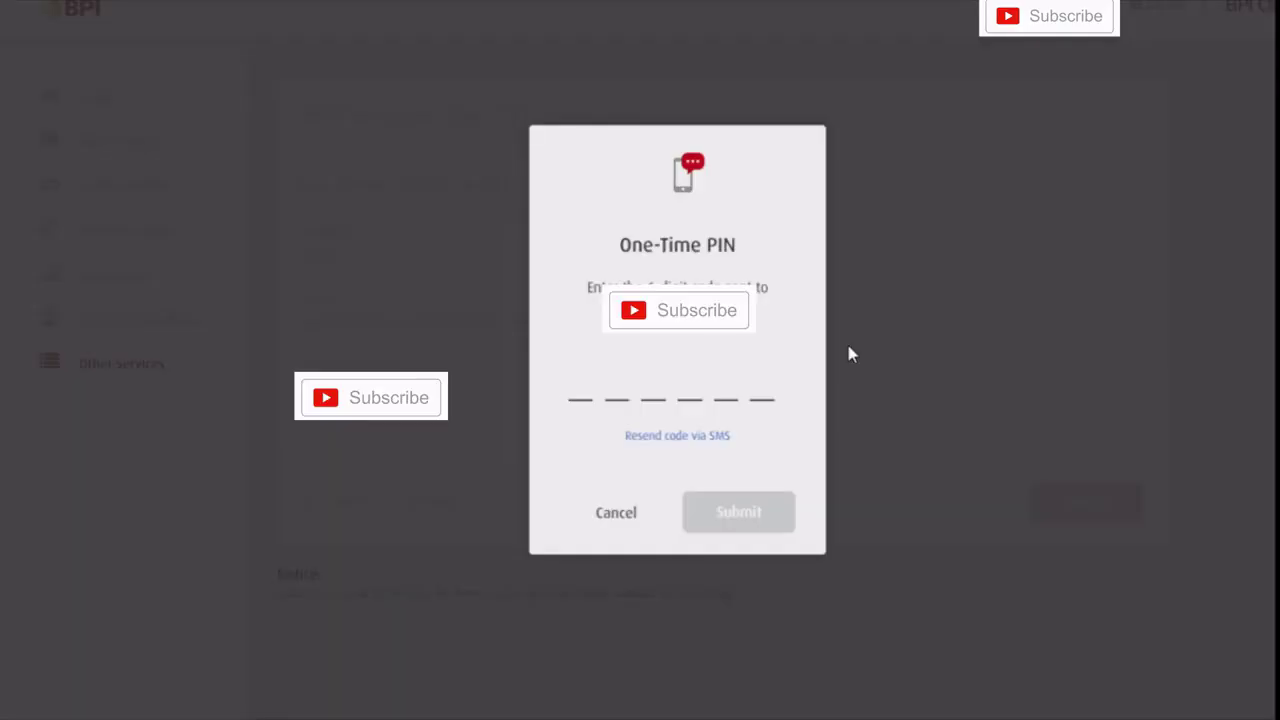
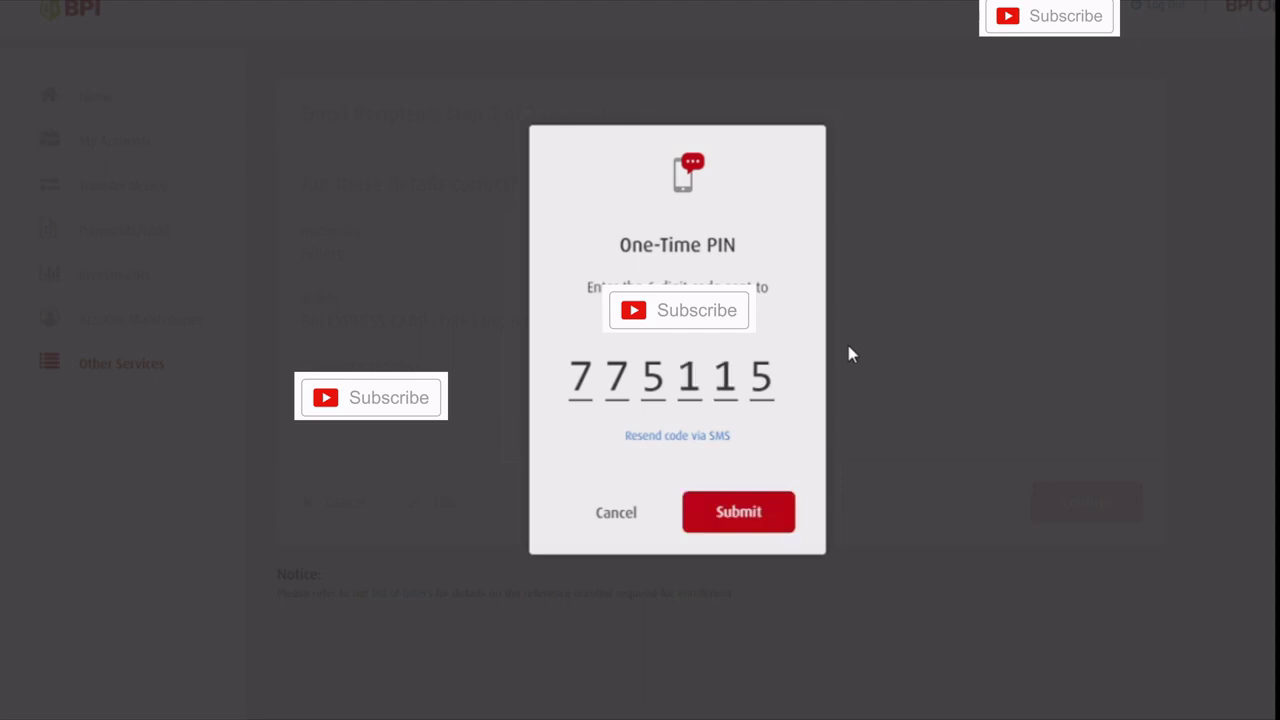
click(745, 508)
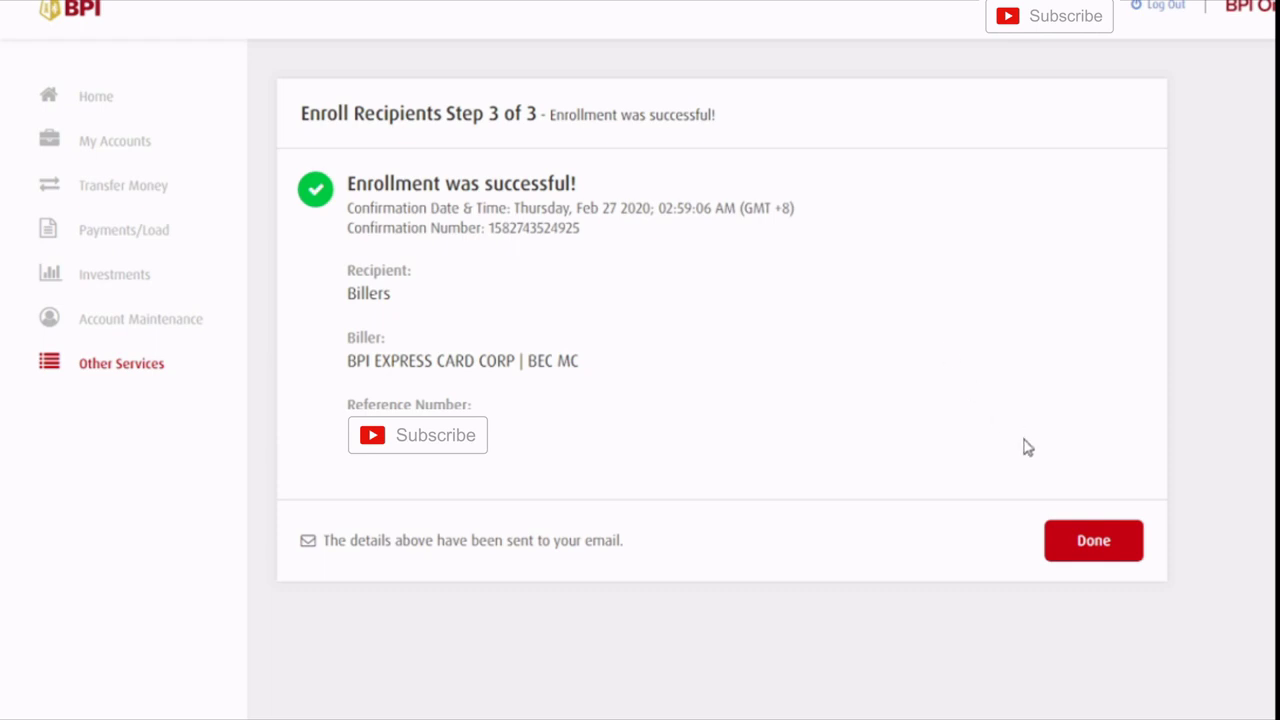
Finish the BEC MC enrollment and continue to the Pay Bills form
click(1094, 542)
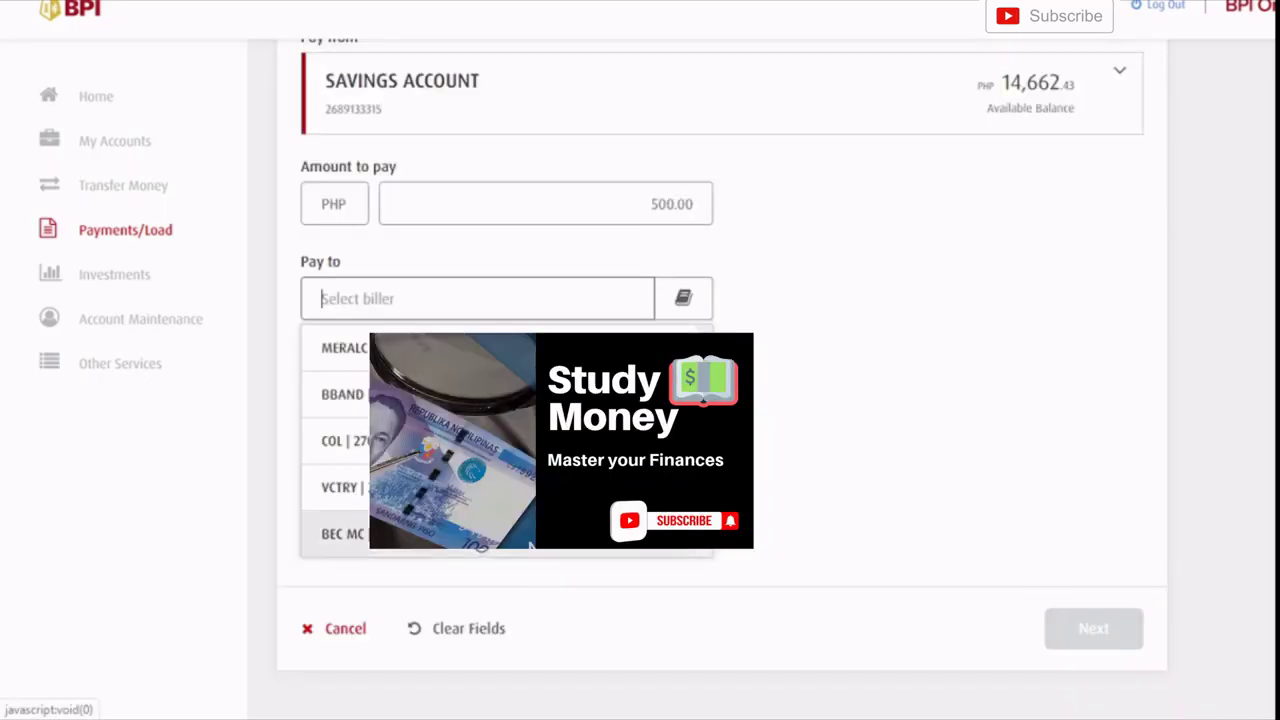
Fill in a PHP 500 payment from savings to BEC MC and proceed to its review
click(483, 538)
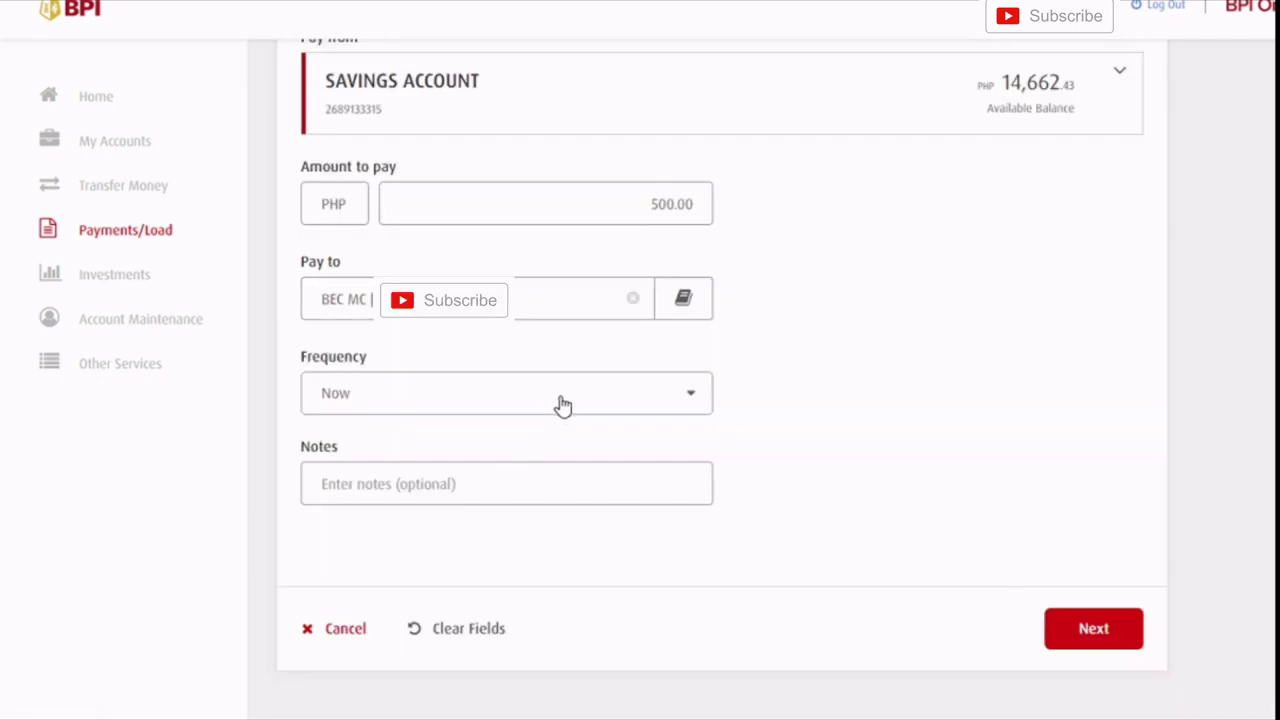
click(550, 486)
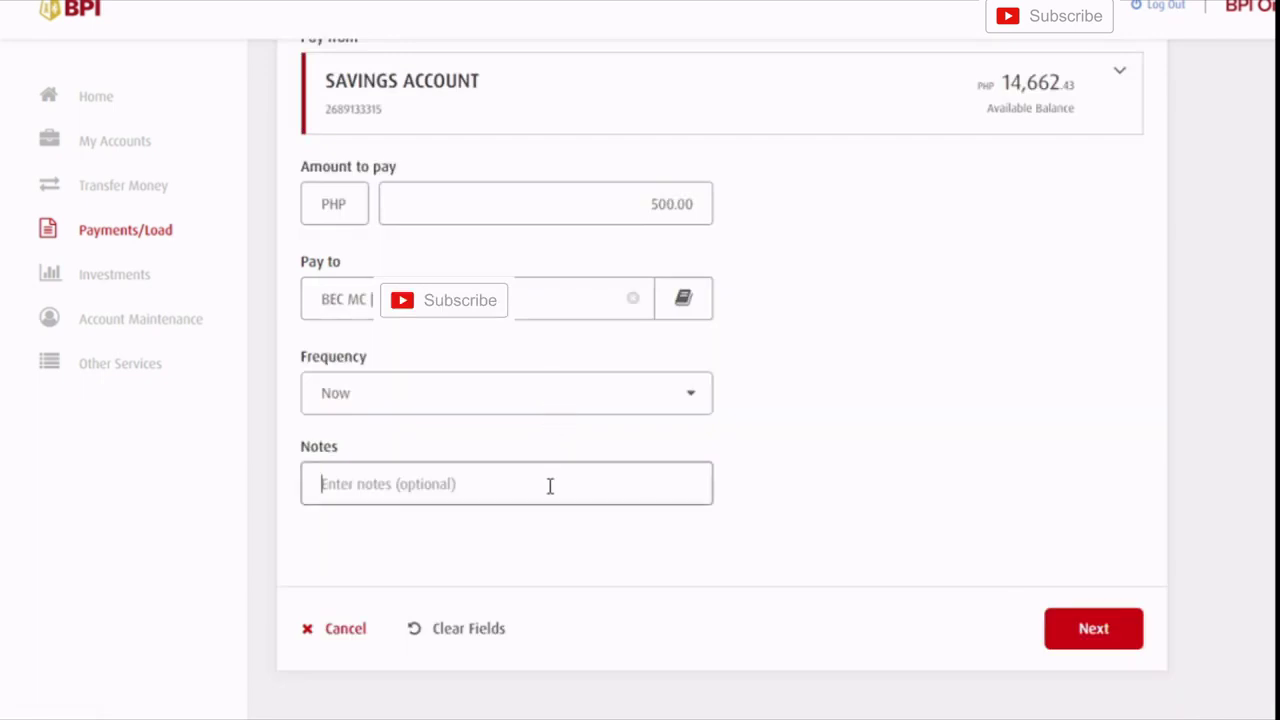
click(1094, 628)
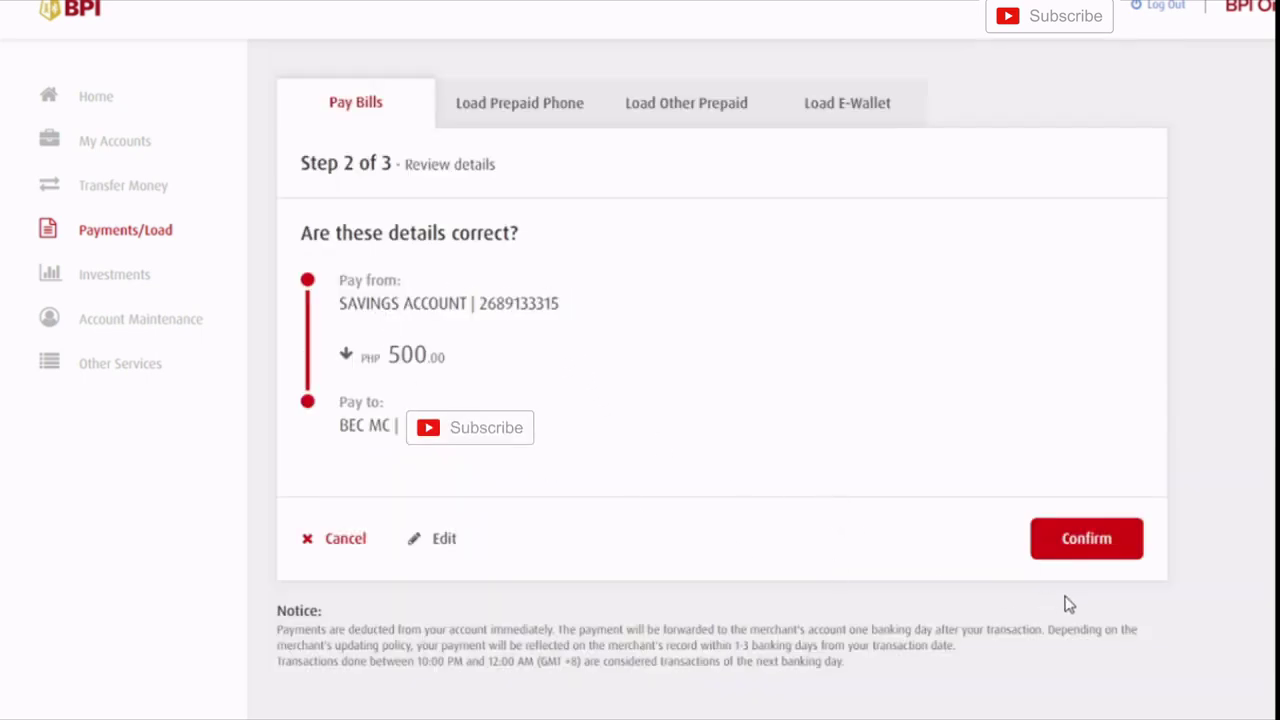
click(1080, 540)
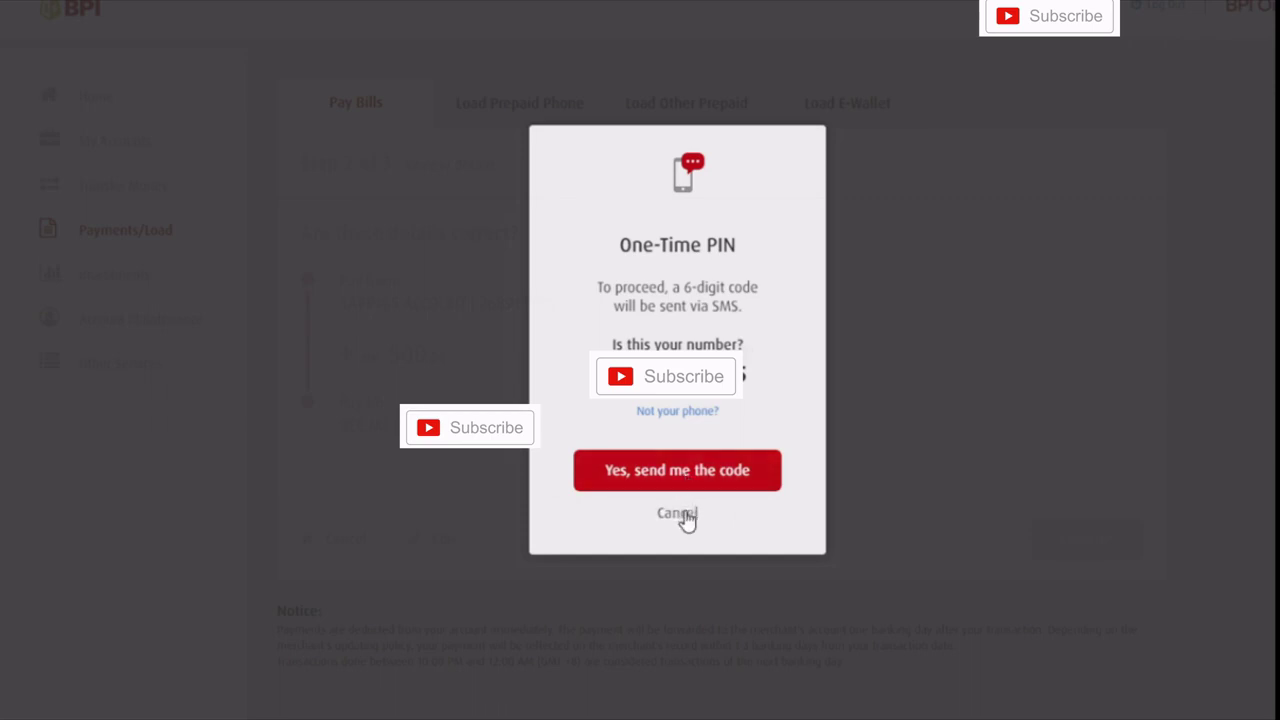
click(676, 514)
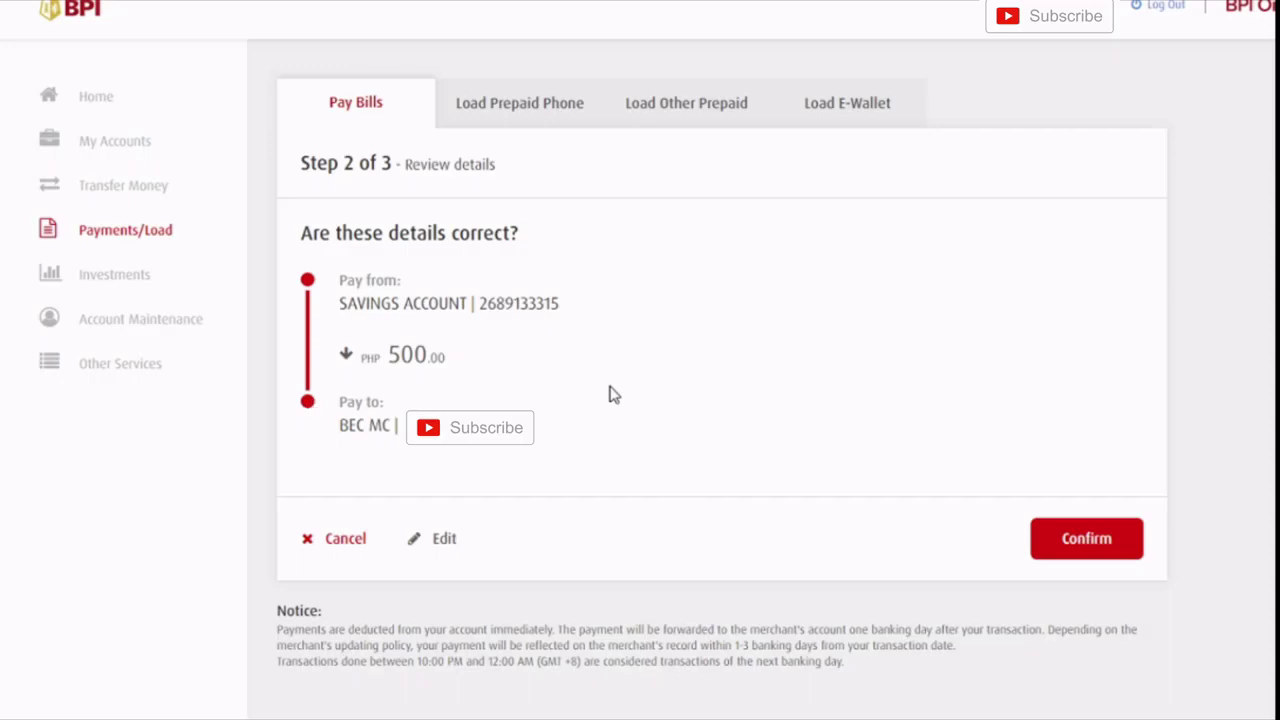